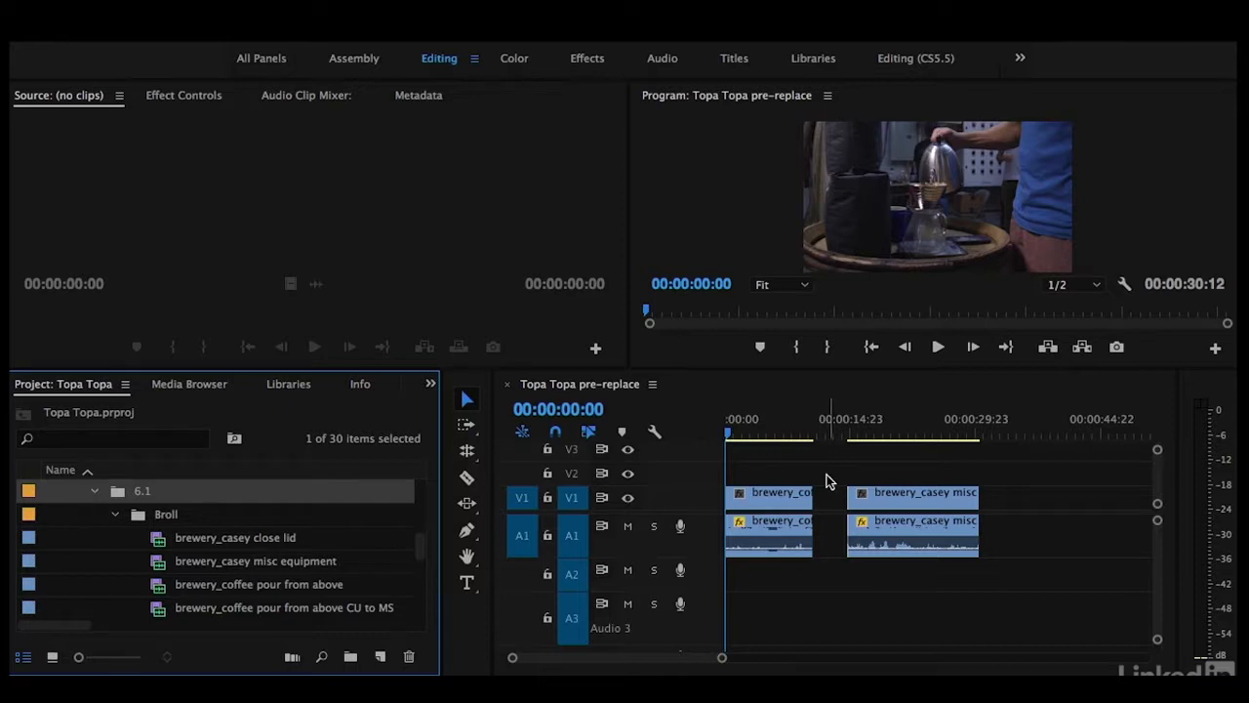
Step: Cut only the video of the first coffee clip on V1 at 00:00:03:01 and scrub across the cut
left_click(764, 431)
mouse_move(768, 431)
left_mouse_down()
mouse_move(805, 455)
mouse_move(856, 438)
mouse_move(920, 446)
mouse_move(749, 437)
left_mouse_up()
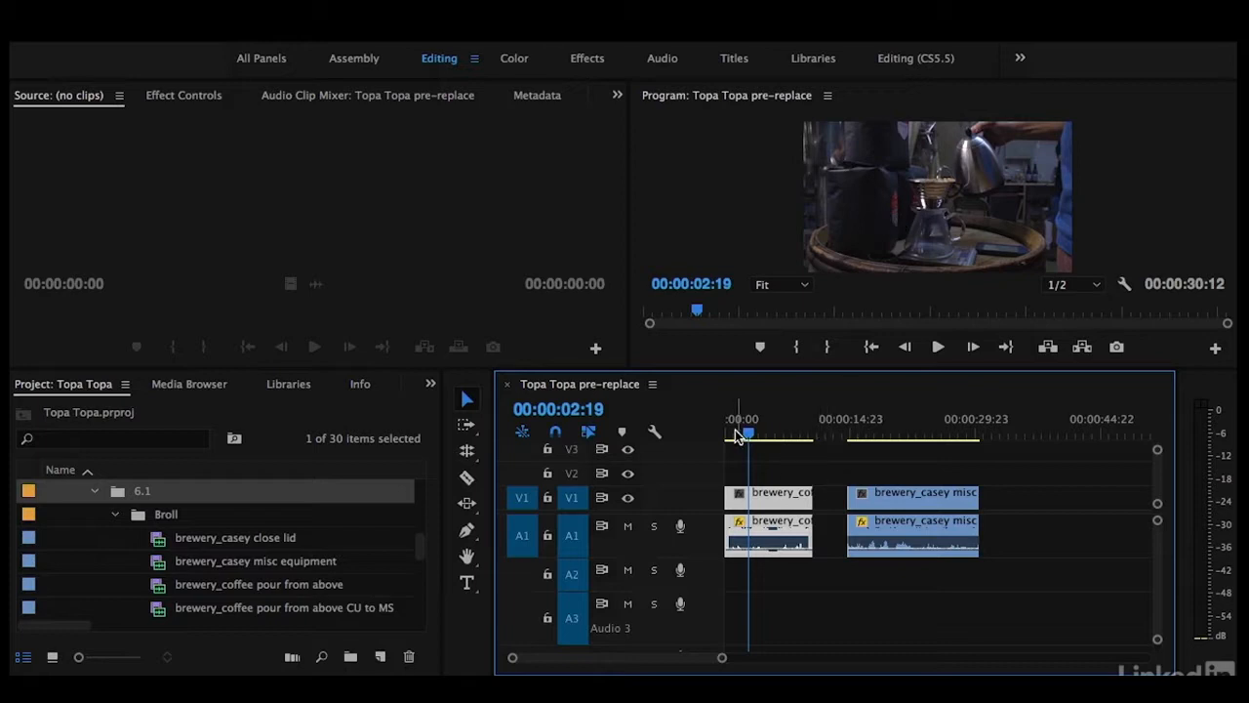
left_click_drag(737, 437, 752, 443)
left_click(765, 466)
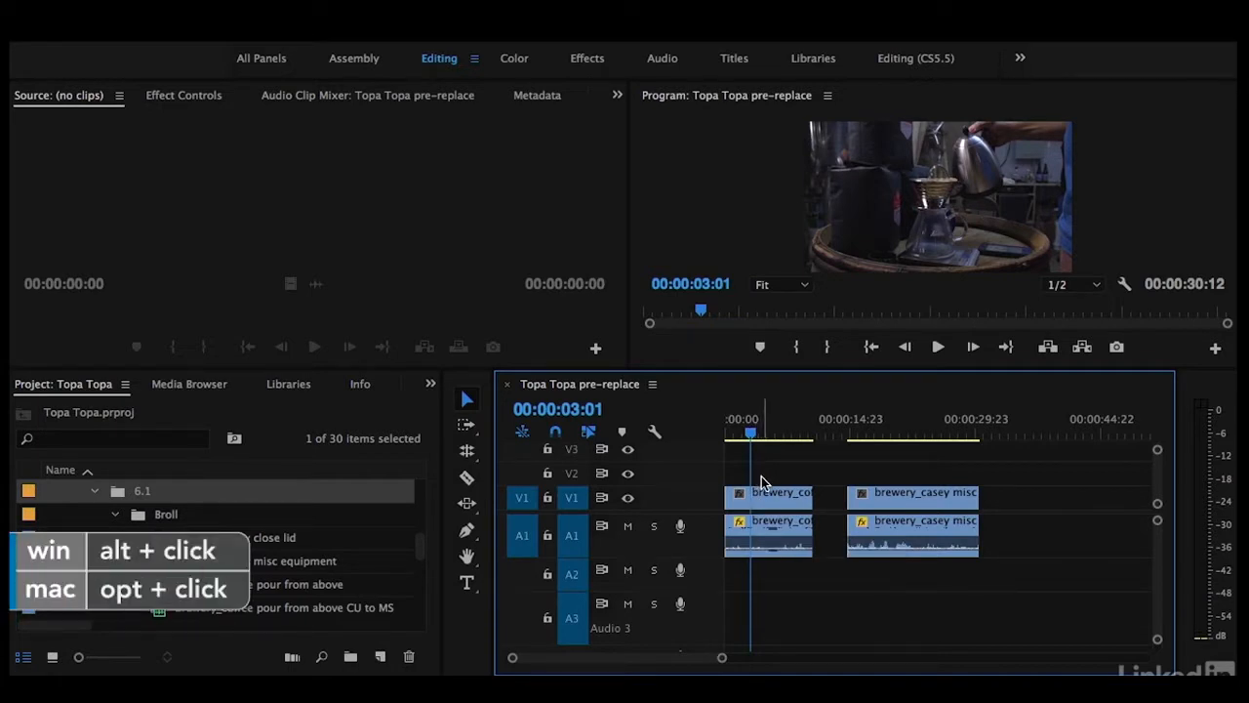
key("c")
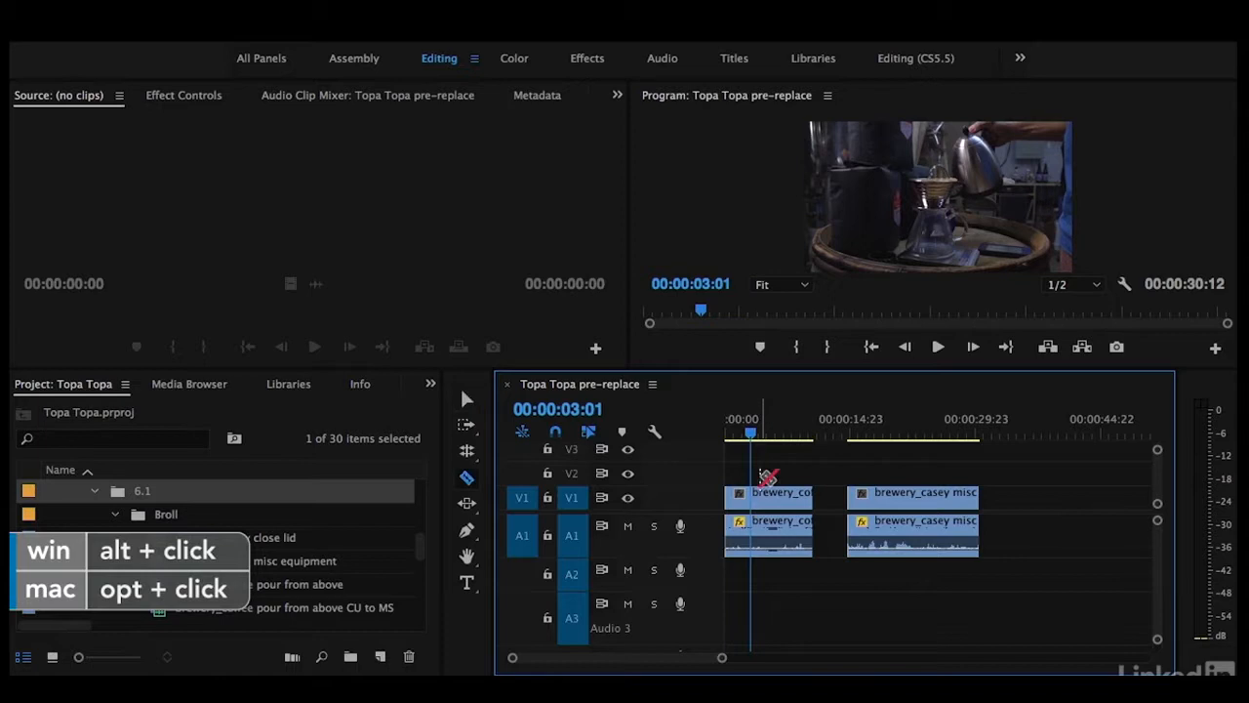
left_click(750, 498)
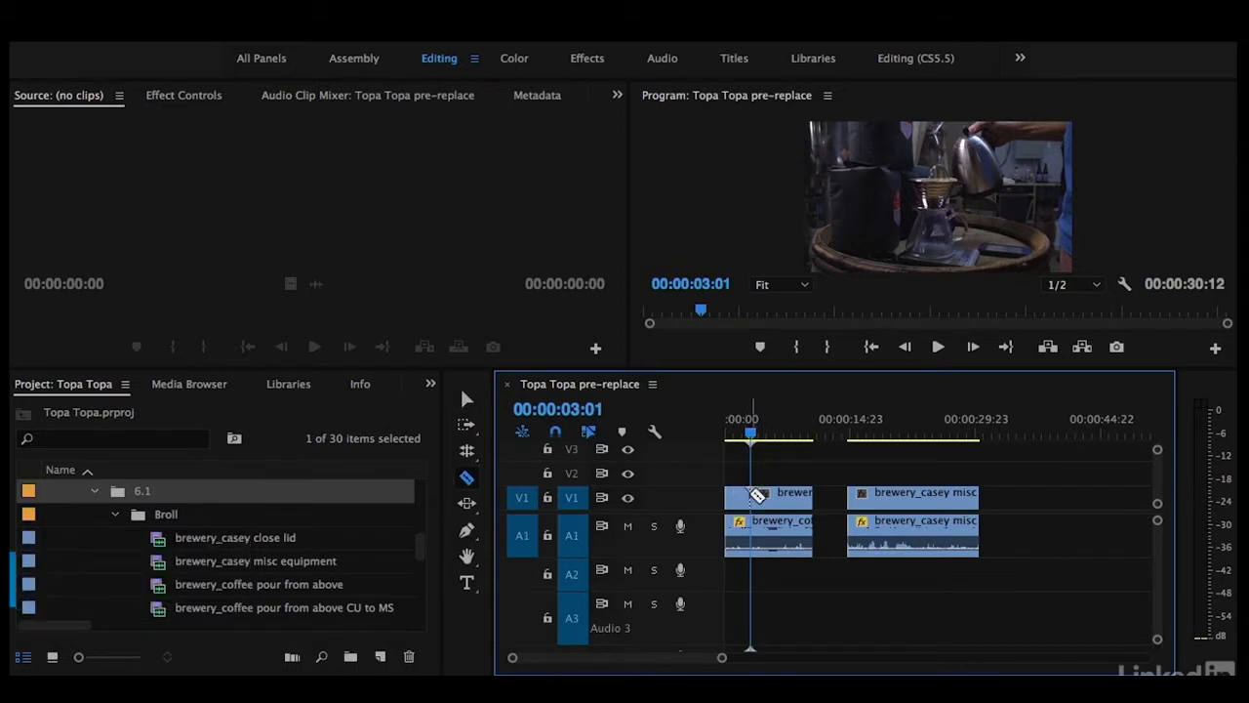
key("space")
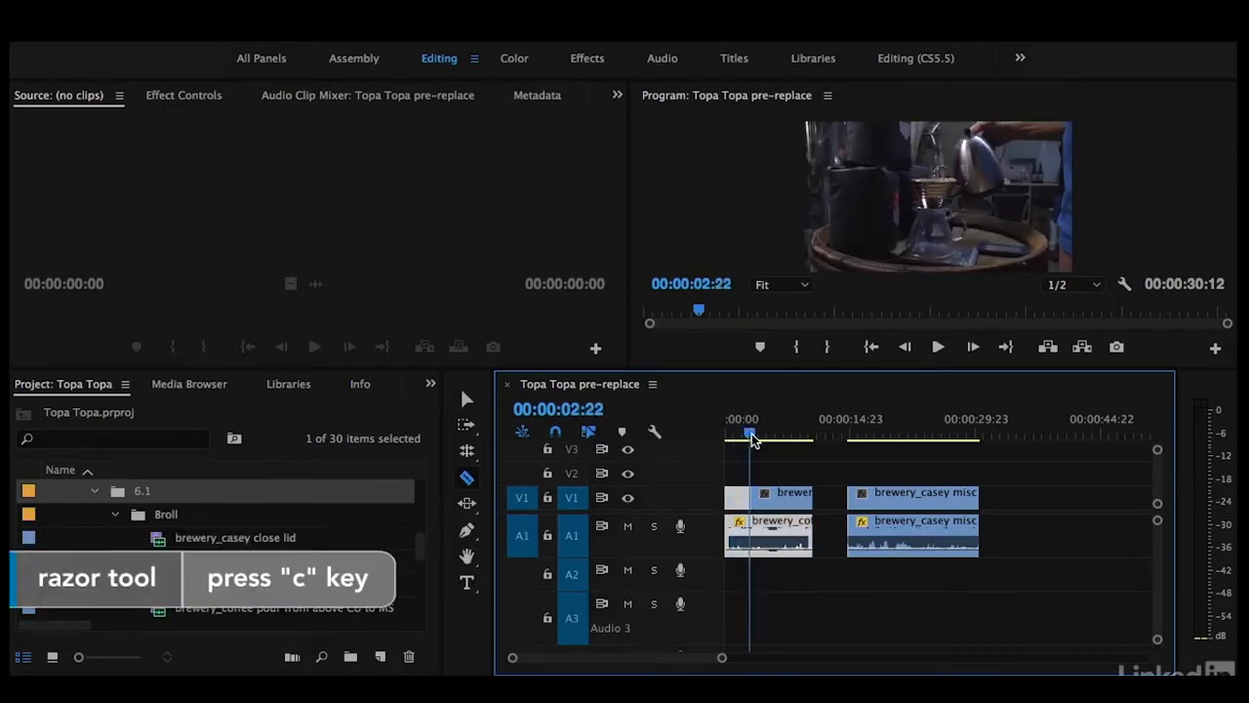
left_click_drag(764, 439, 771, 439)
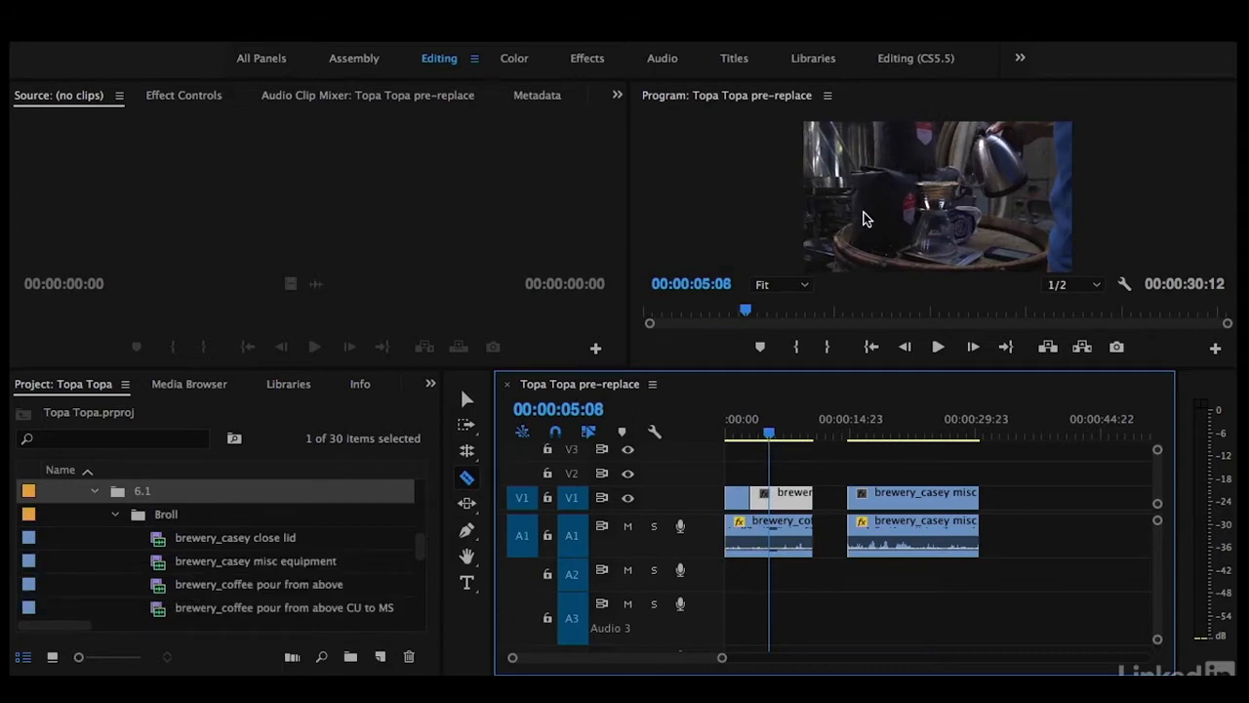
Step: Load the brewery_coffee pour from above clip as the source and cue it to 09:50:36:19
left_click_drag(418, 549, 417, 555)
left_click(211, 566)
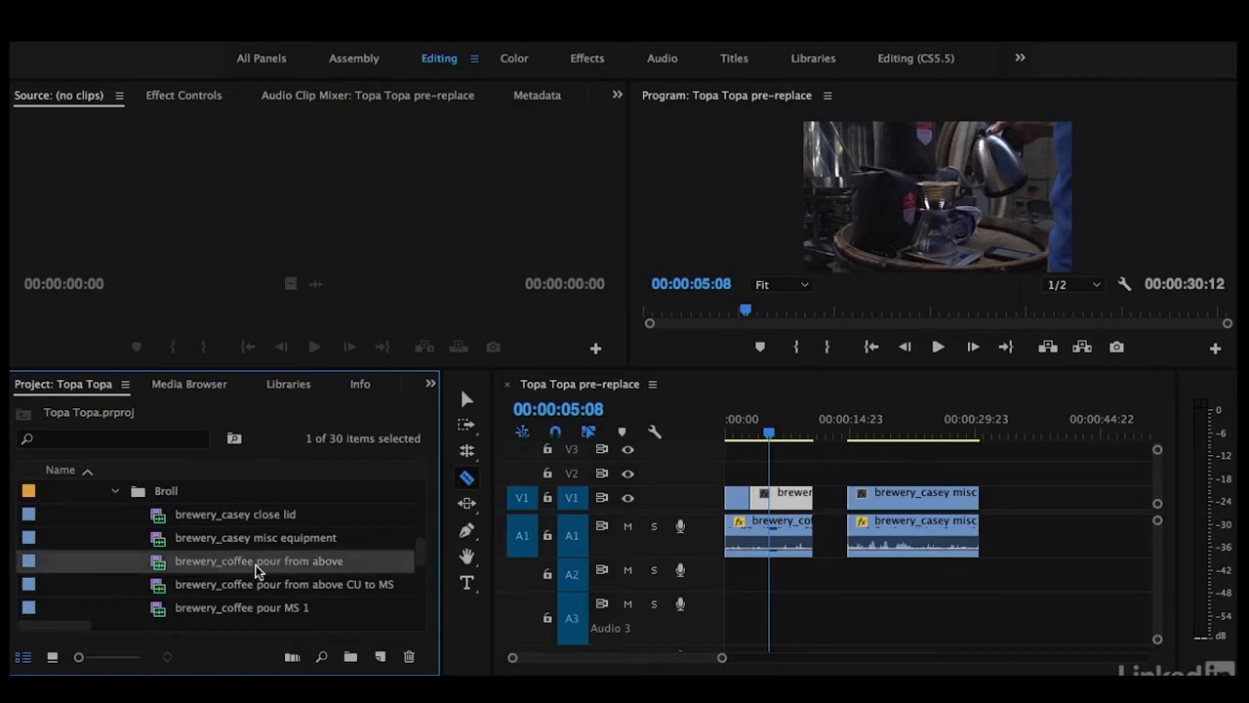
double_click(157, 565)
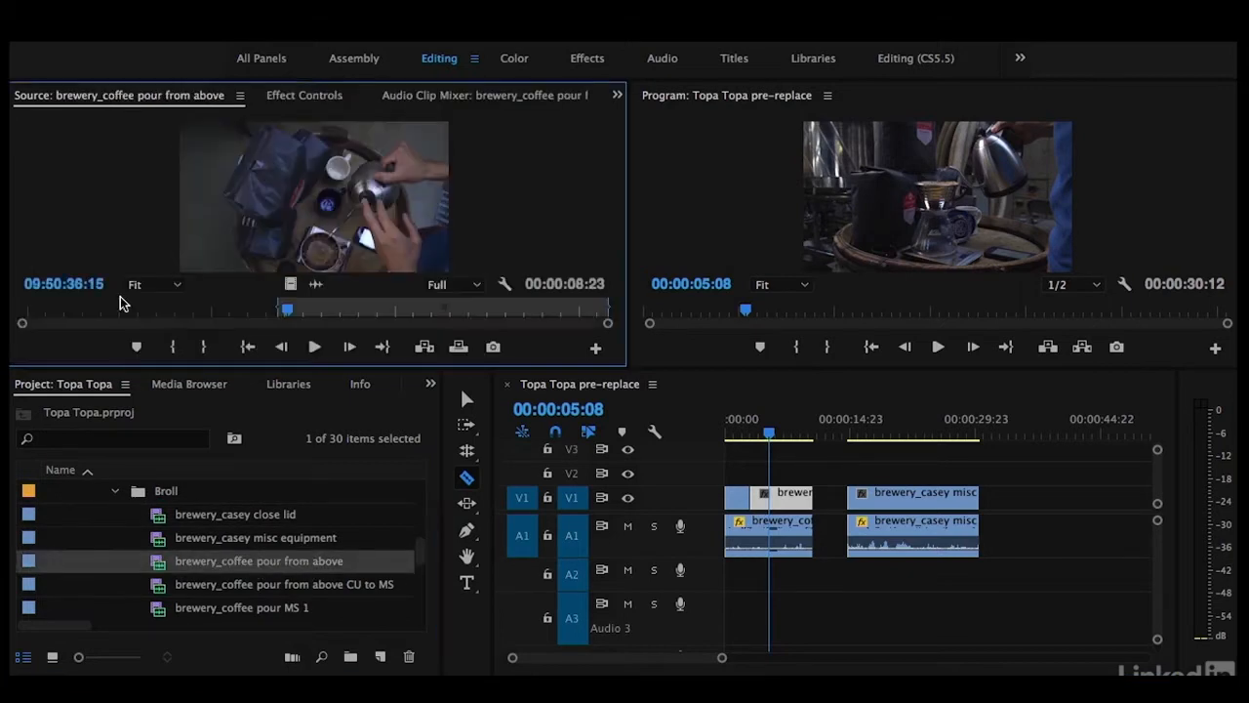
mouse_move(287, 311)
left_mouse_down()
mouse_move(240, 308)
mouse_move(550, 315)
mouse_move(193, 321)
mouse_move(293, 311)
left_mouse_up()
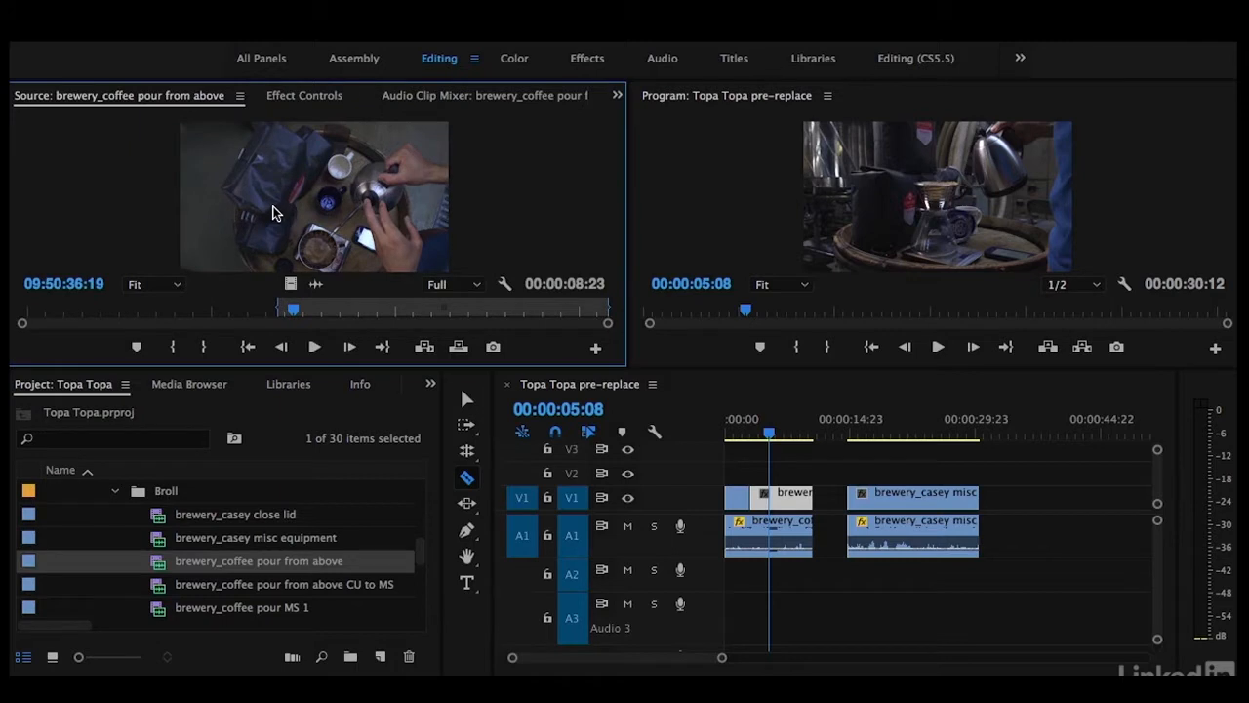
Step: Replace the V1 segment after the cut with the source clip starting at its cued frame, and play the edit
left_click_drag(274, 212, 761, 503)
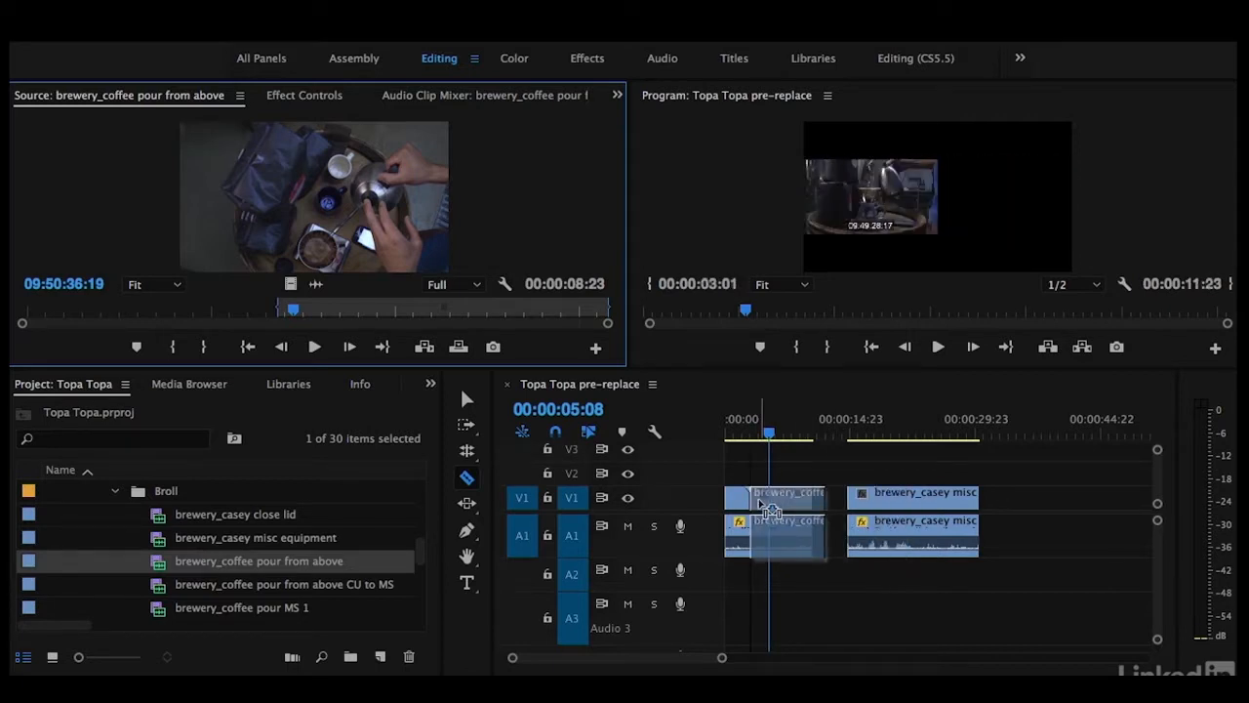
left_click_drag(762, 502, 799, 503)
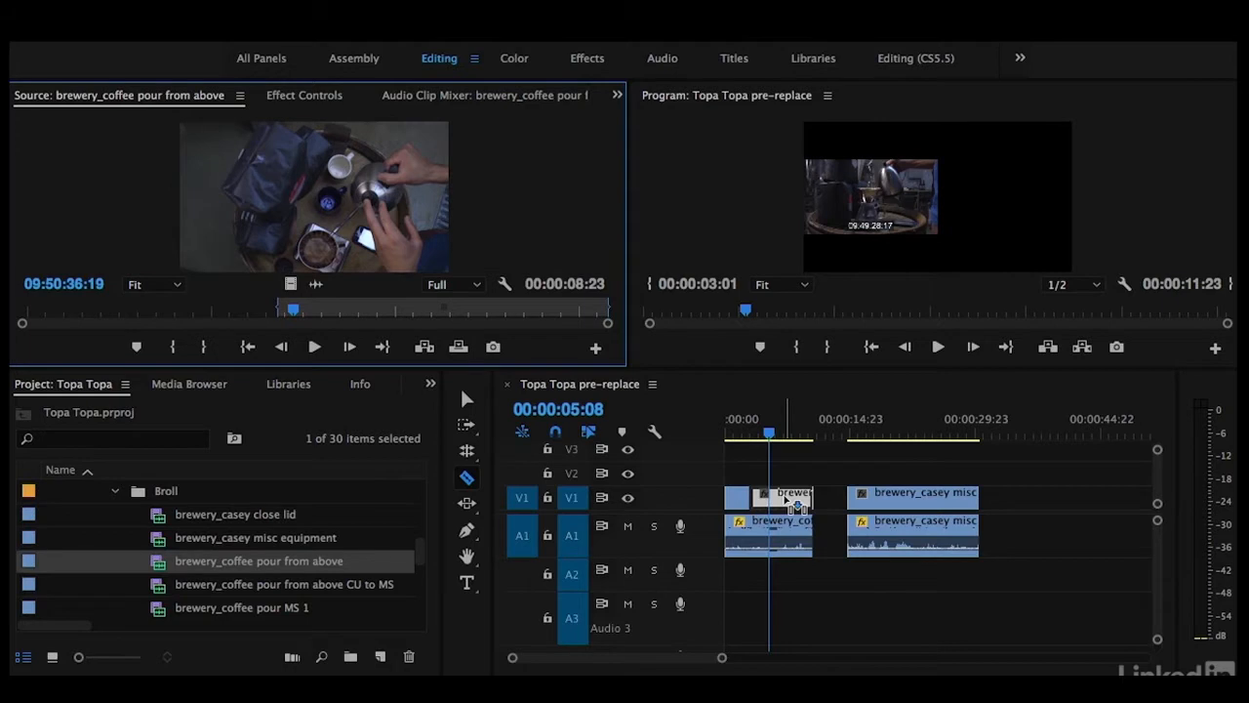
key("v")
left_click(747, 436)
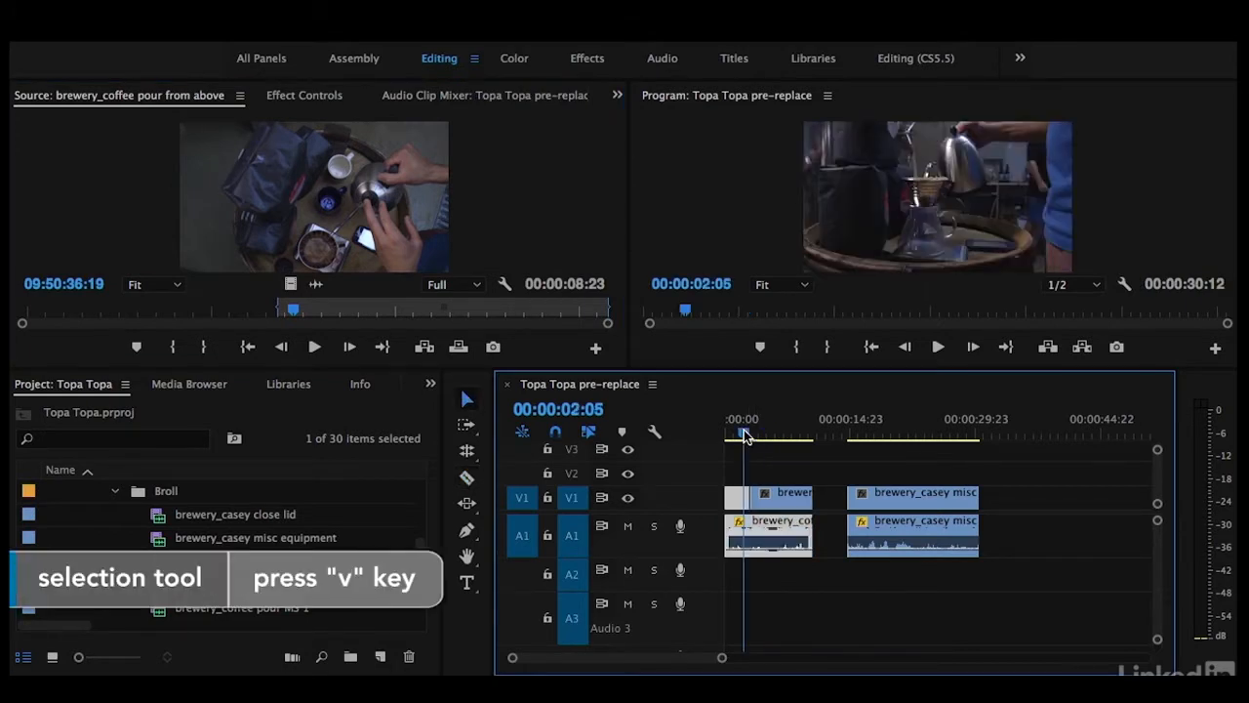
key("space")
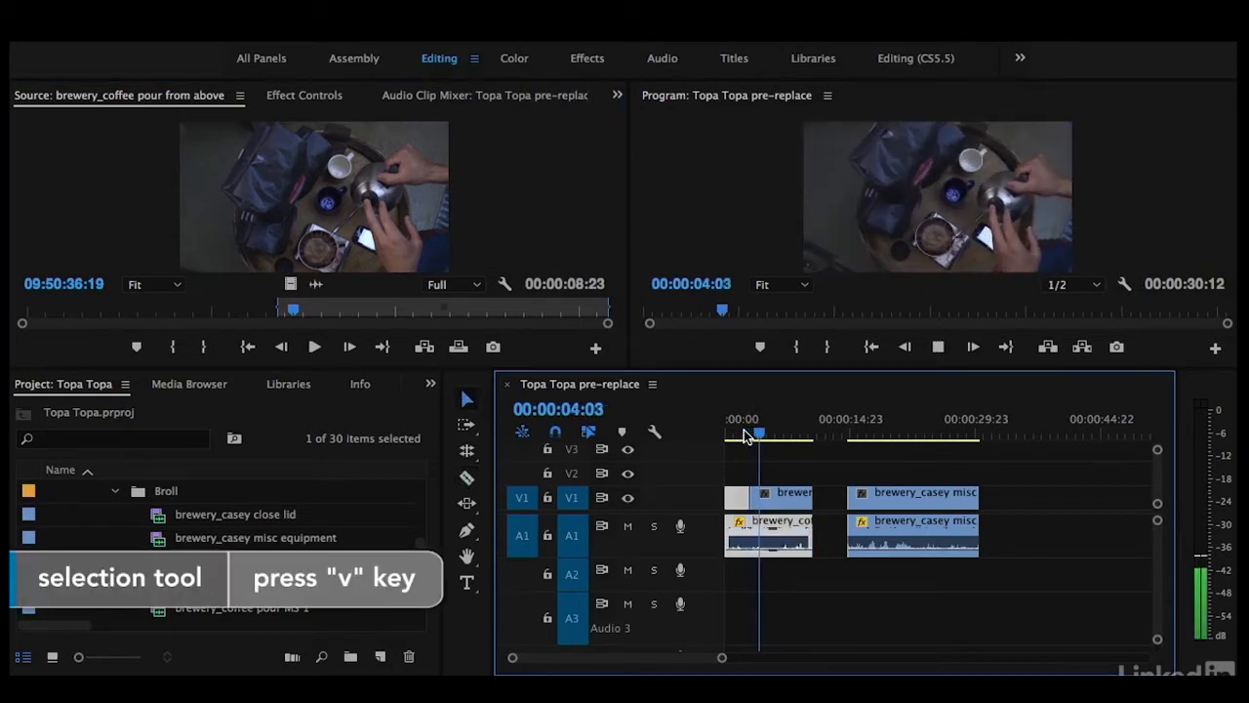
key("space")
Step: Cut the replaced pour-from-above segment on V1 at 00:00:06:21 and scrub past the cut
left_click_drag(771, 438, 786, 440)
key("c")
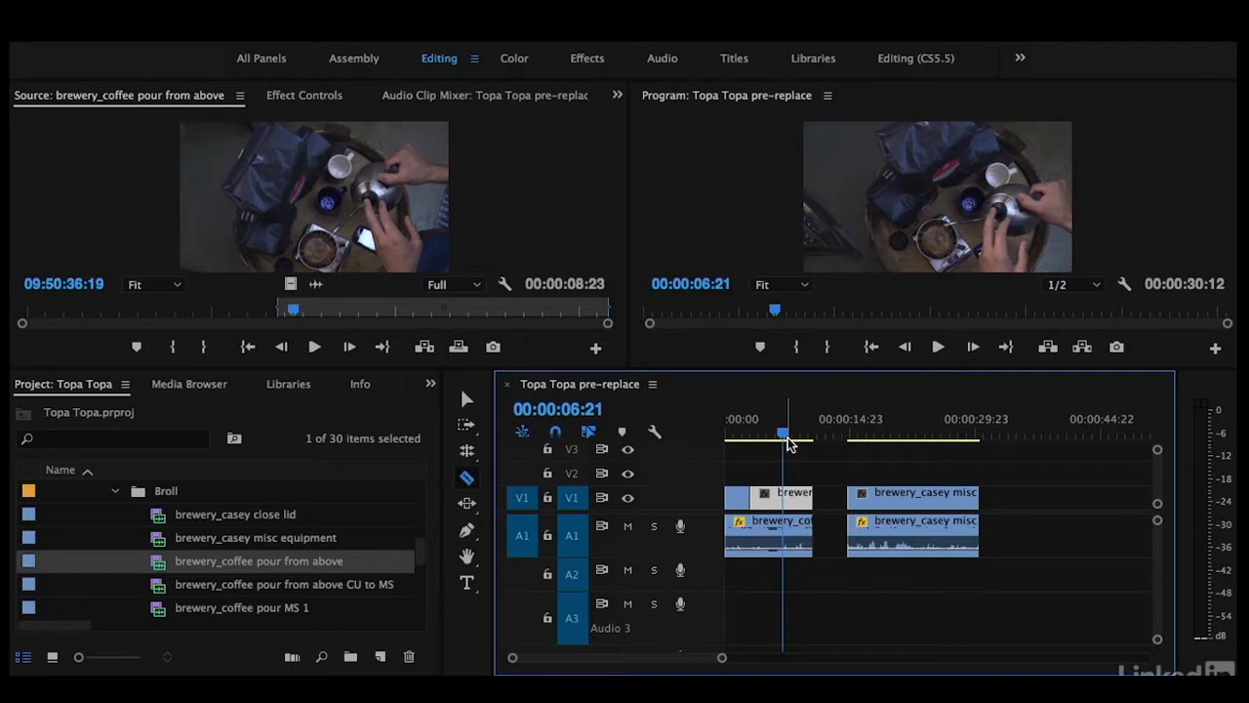
left_click(782, 496)
key("v")
left_click_drag(783, 434, 794, 437)
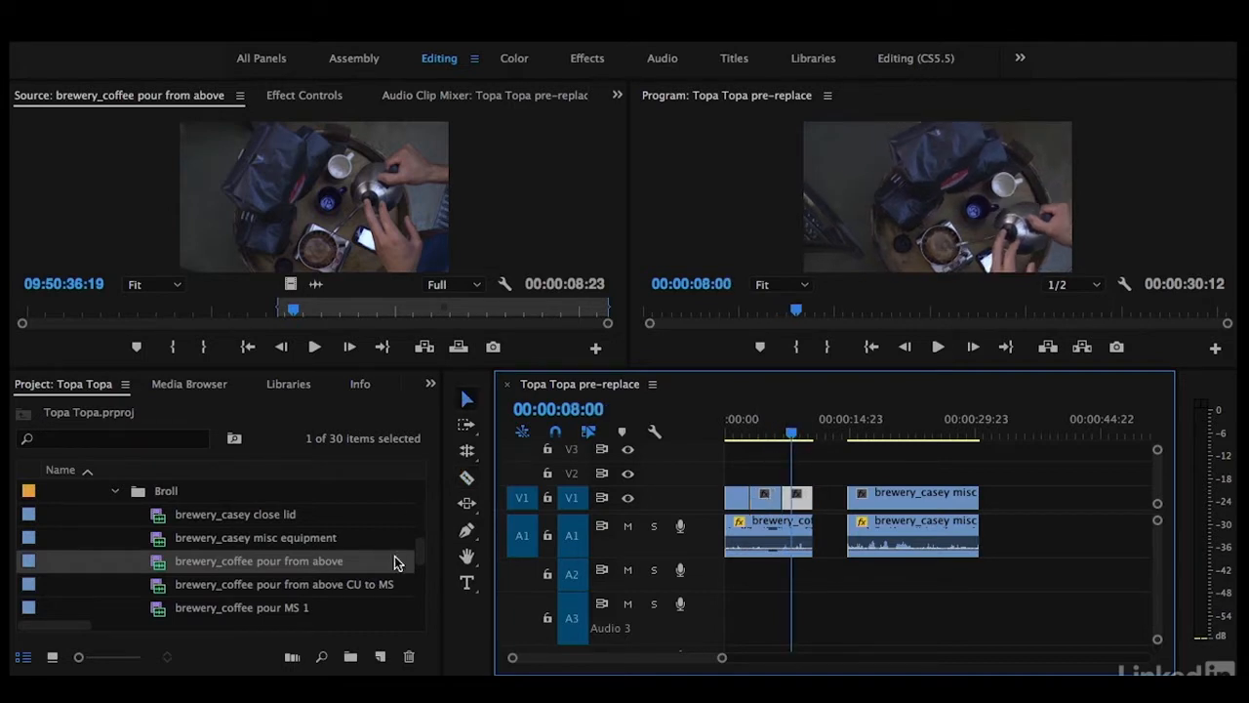
Step: Replace the last coffee segment on V1 with brewery_coffee pour from above CU to MS, starting at 09:52:42:20, and play the edit
double_click(164, 590)
mouse_move(269, 309)
left_mouse_down()
mouse_move(24, 309)
mouse_move(347, 313)
mouse_move(280, 312)
left_mouse_up()
left_click_drag(306, 227, 775, 488)
left_click(767, 432)
key("space")
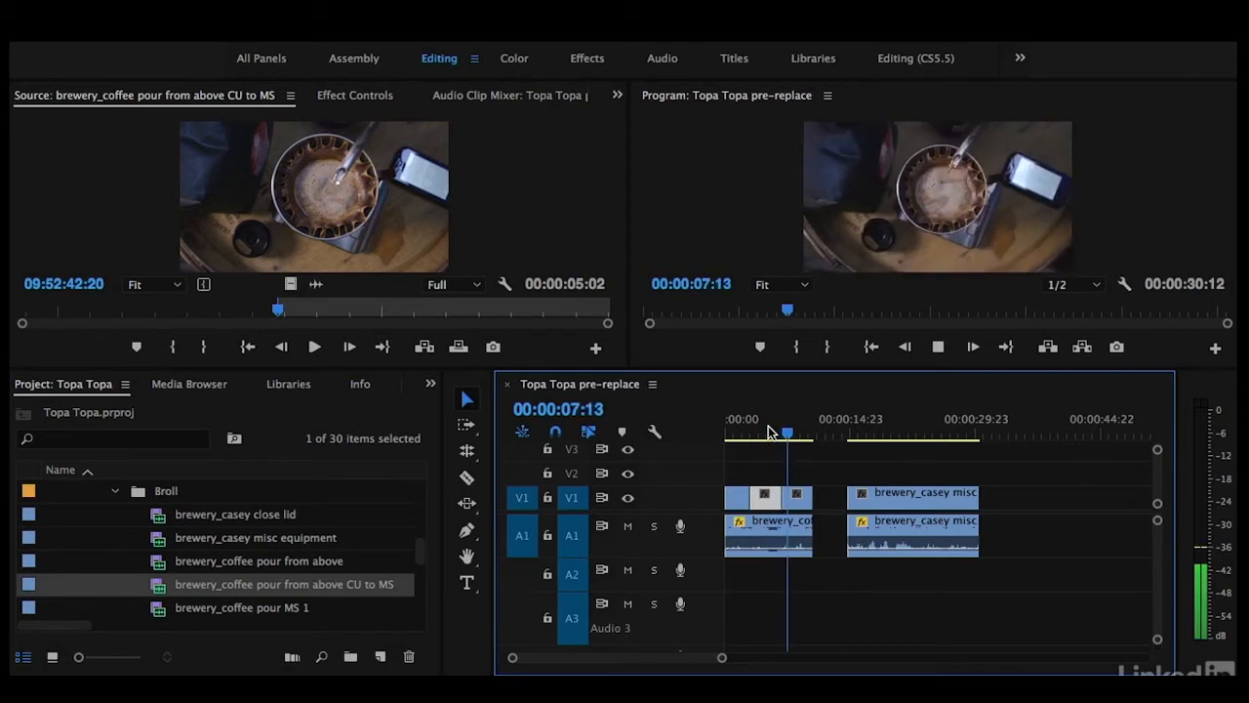
key("space")
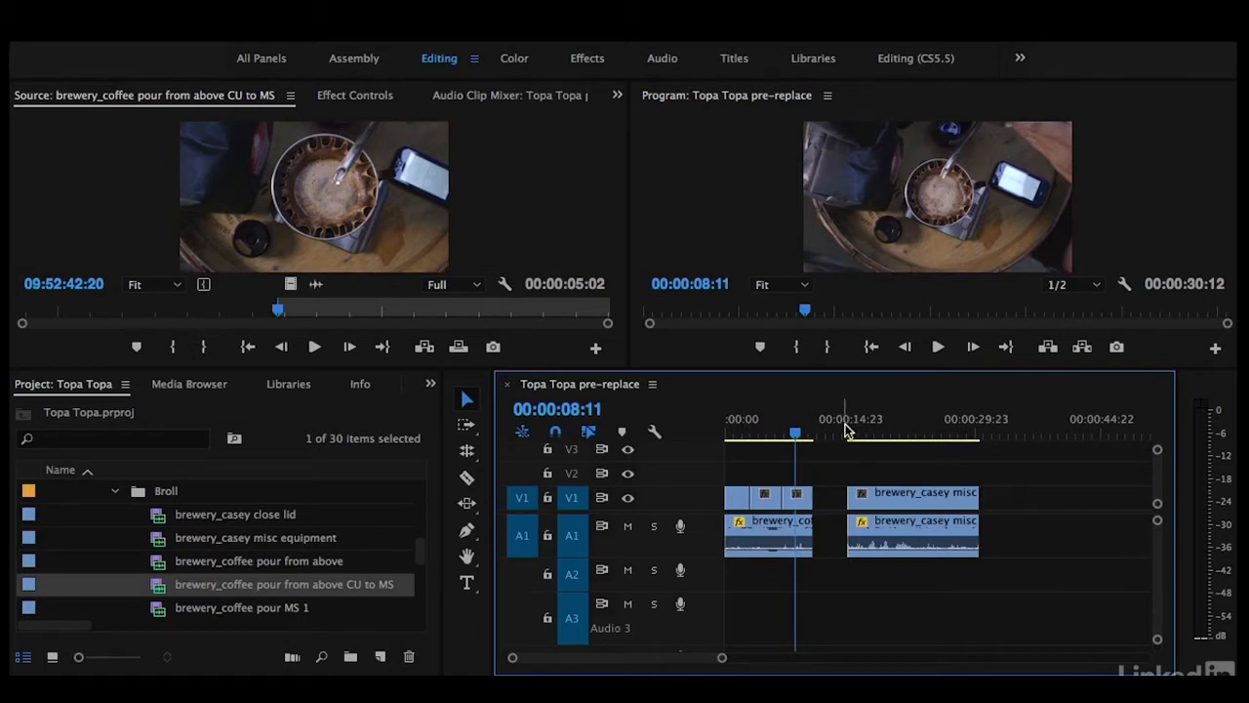
Step: Find the lid closing in the sequence near 00:00:16:01, then load brewery_casey close lid and cue its matching action near 10:24:10:03
mouse_move(849, 431)
left_mouse_down()
mouse_move(965, 446)
mouse_move(858, 440)
left_mouse_up()
left_click_drag(420, 551, 418, 551)
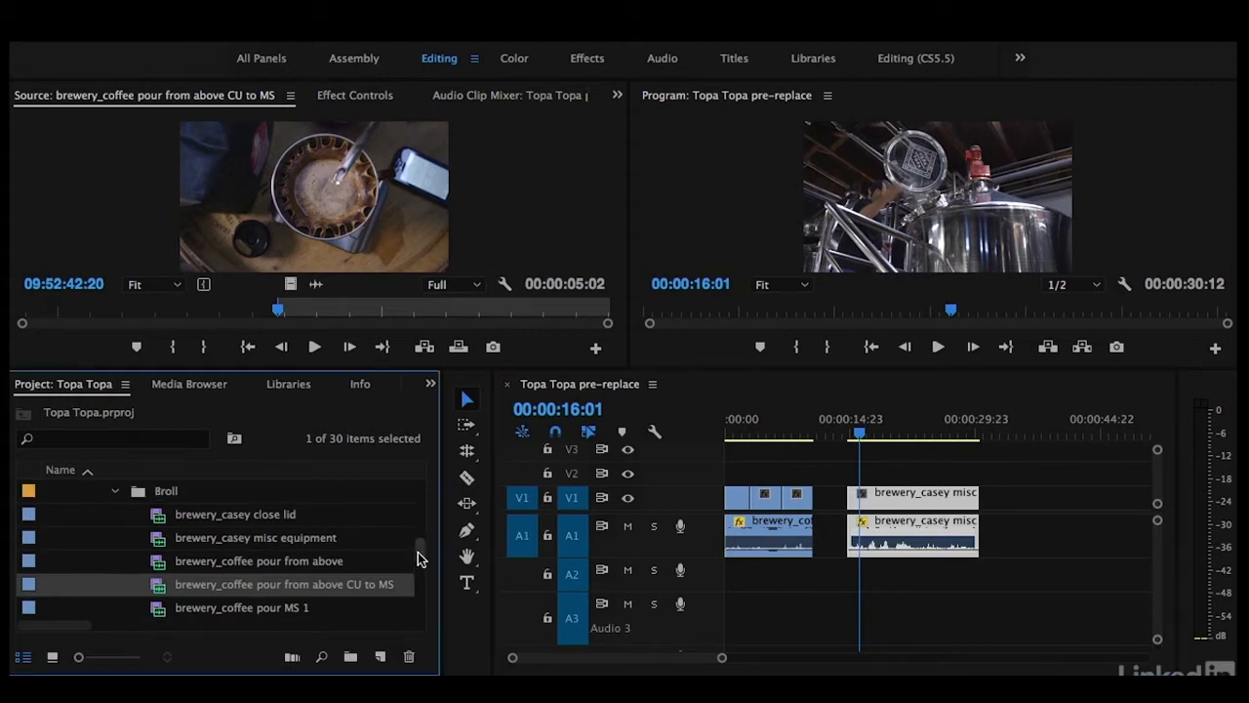
double_click(155, 517)
left_click_drag(32, 316, 438, 322)
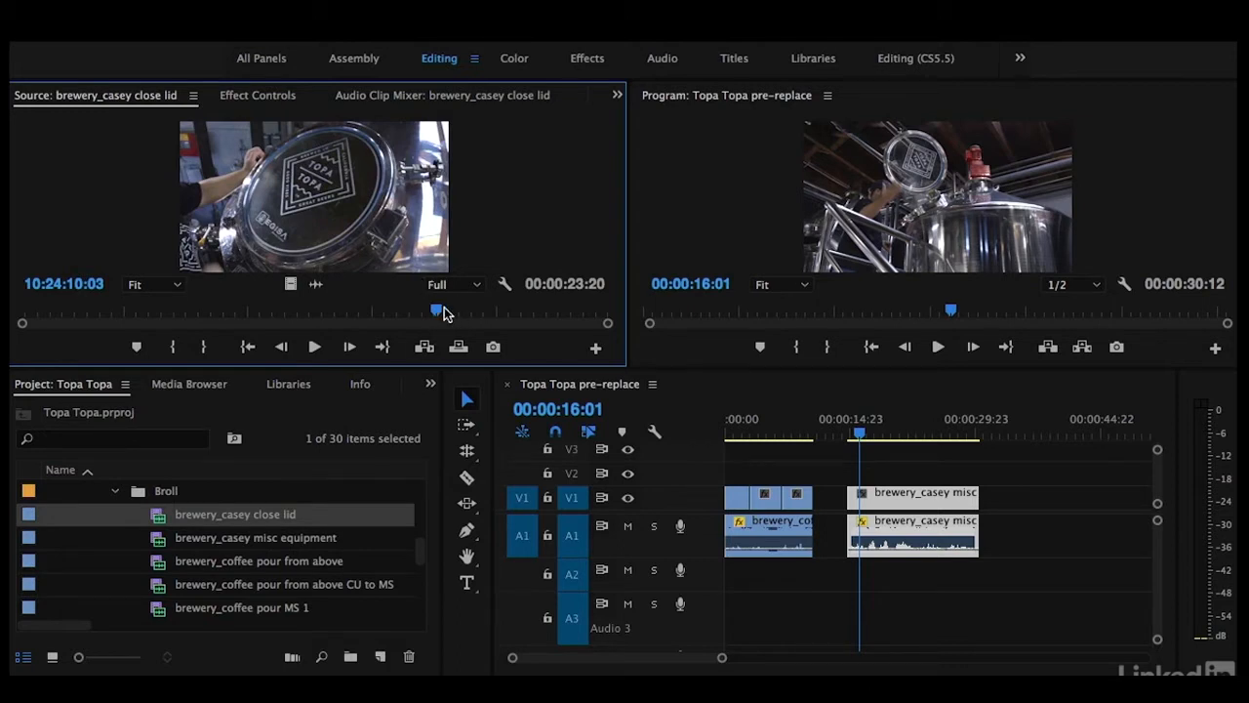
Step: Cut only the video of the brewery_casey misc equipment clip on V1 at 00:00:17:22
left_click_drag(852, 435, 877, 447)
left_click(873, 467)
key("c")
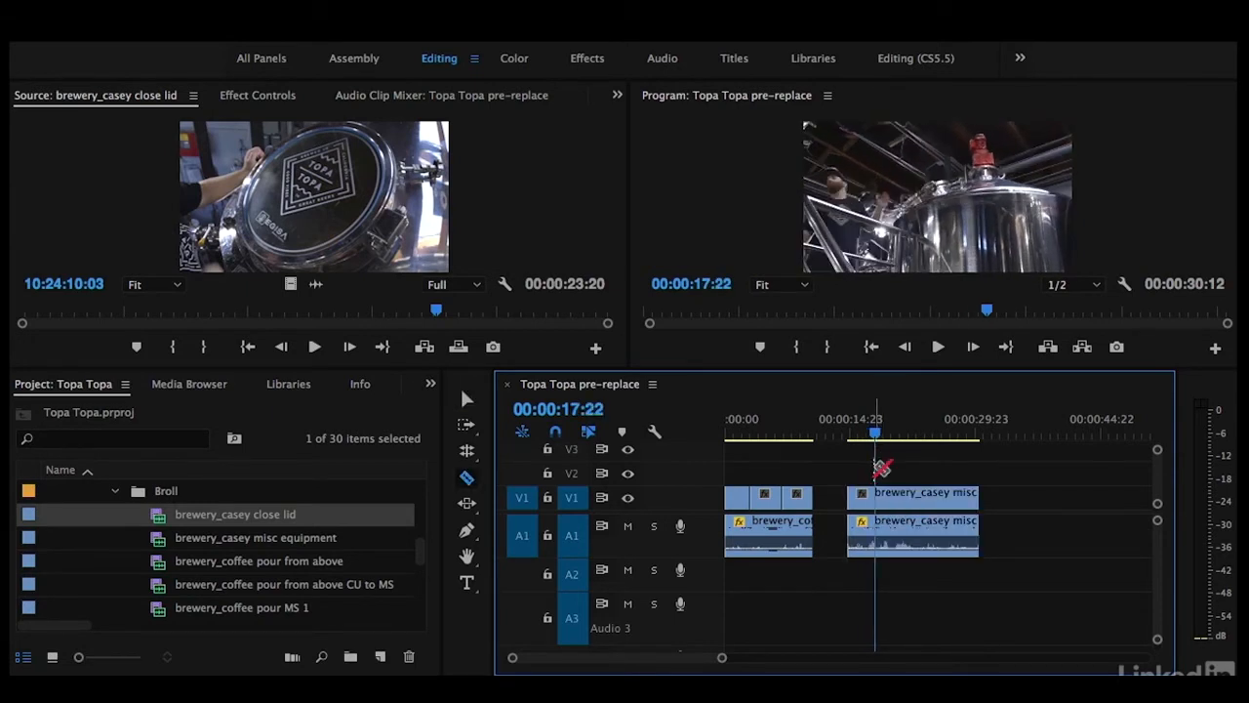
left_click(876, 495)
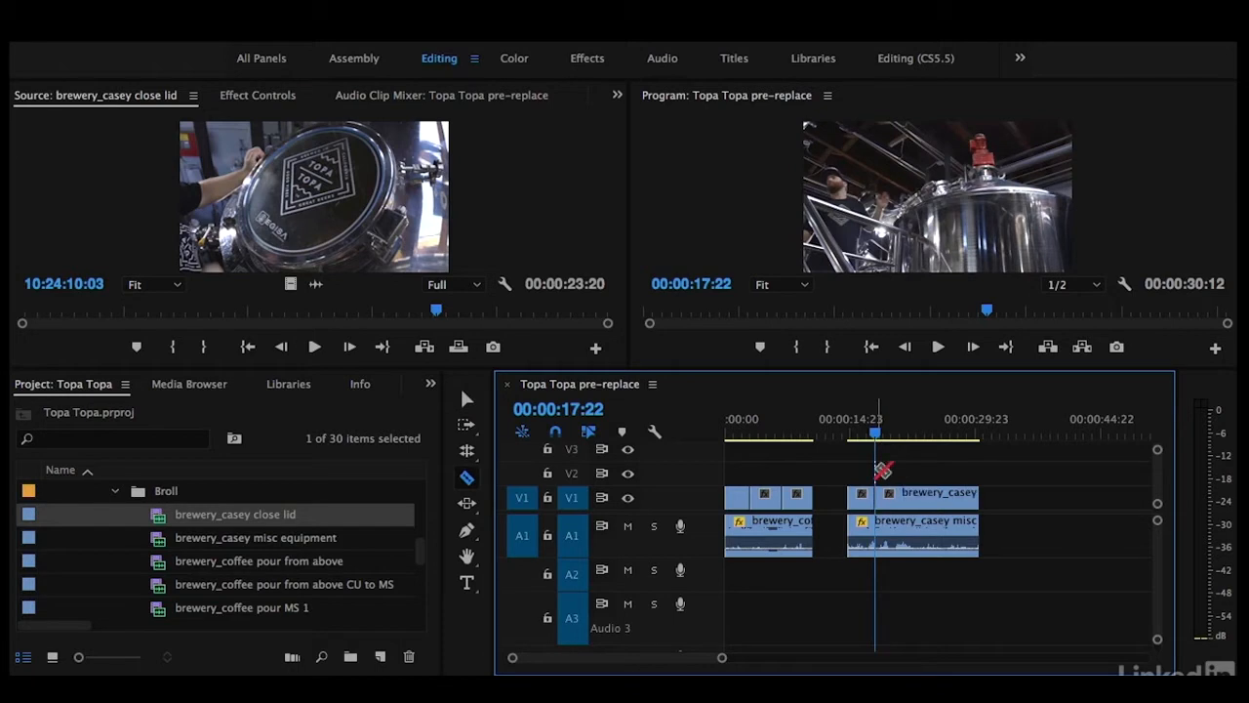
key("v")
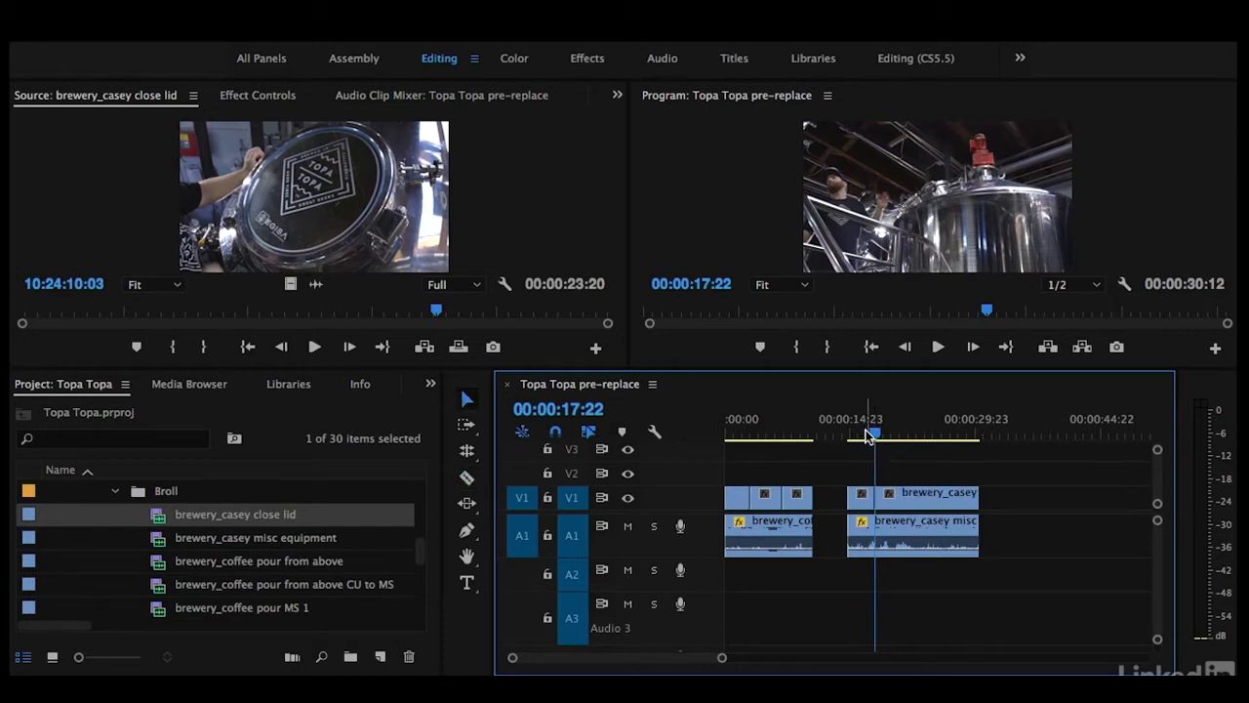
Step: Cue the matching lid-closing action at 00:00:17:15 in the sequence and 10:24:10:00 in the source clip
key("=")
key("=")
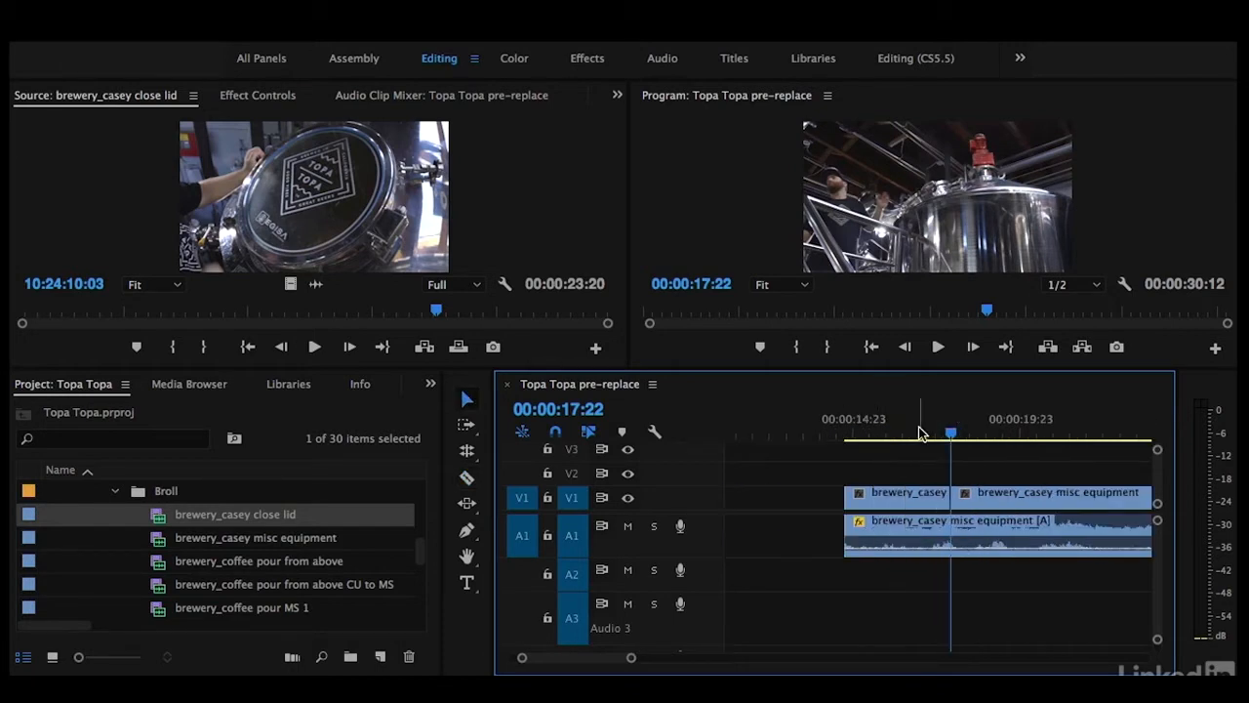
mouse_move(952, 433)
left_mouse_down()
mouse_move(910, 434)
mouse_move(940, 434)
left_mouse_up()
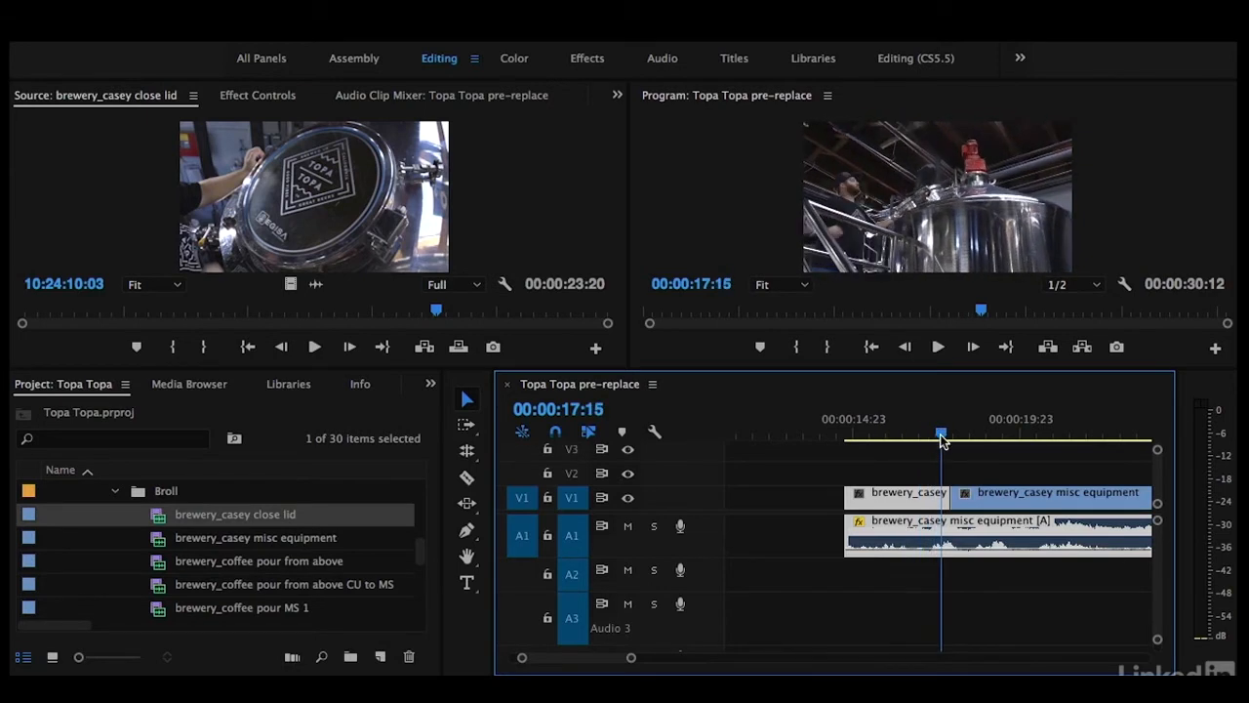
left_click_drag(395, 310, 433, 311)
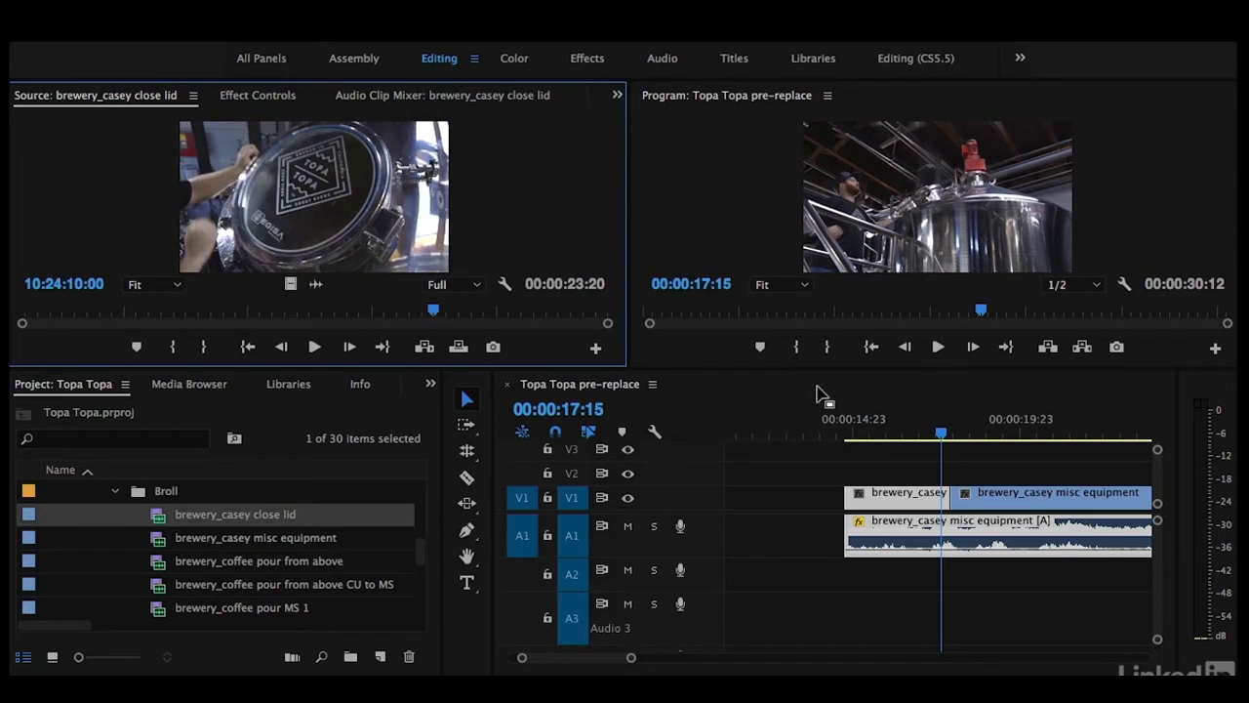
Step: Replace only the video of the first brewery_casey segment with the source clip, using the Source Monitor, Match Frame option
left_click(918, 491)
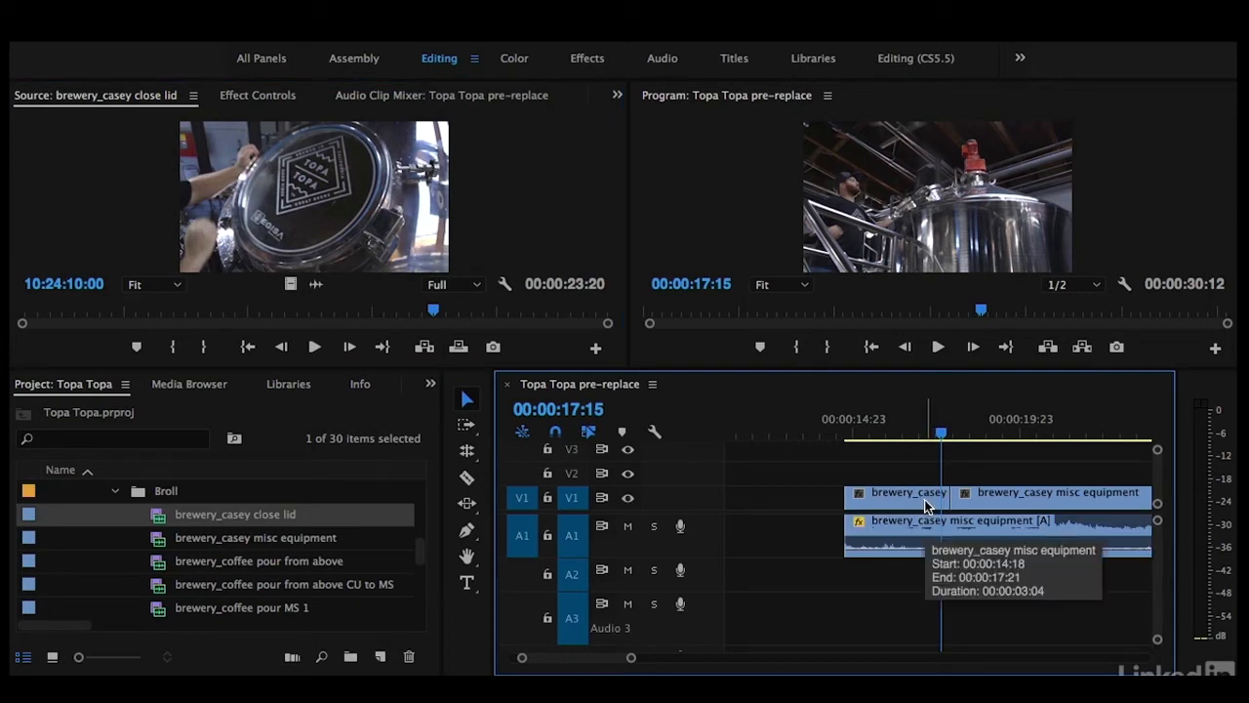
left_click(927, 505)
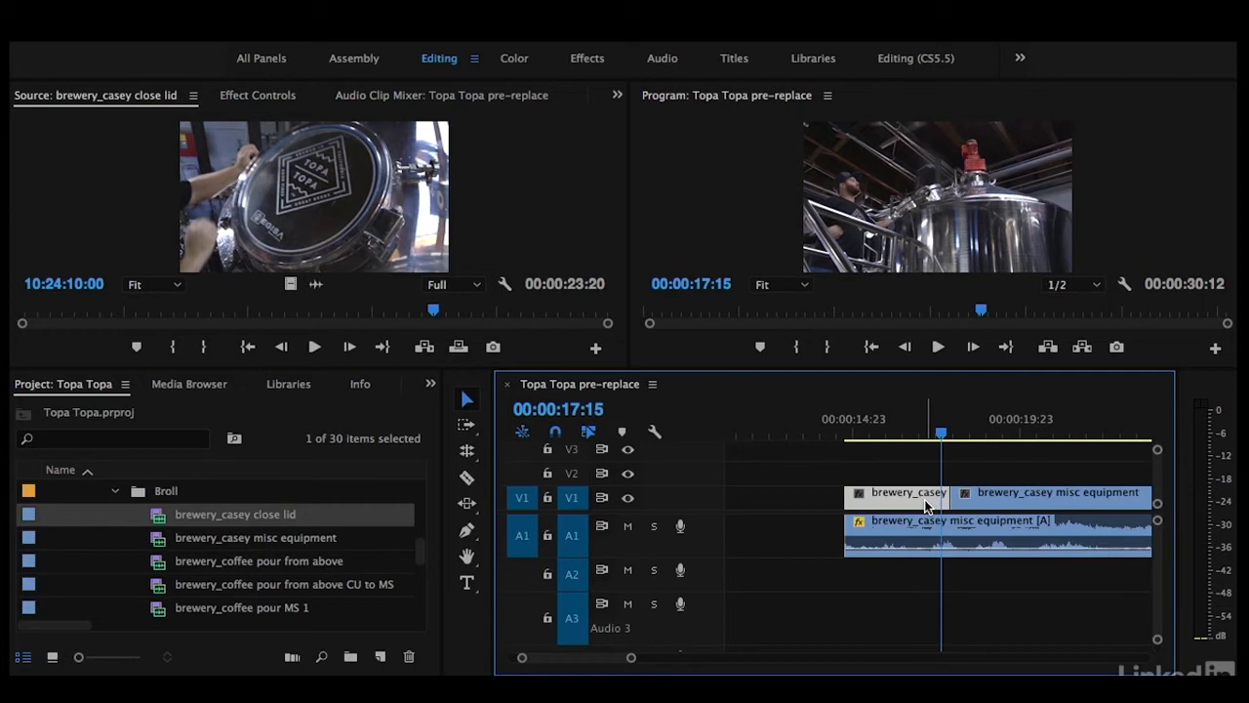
left_click(918, 497)
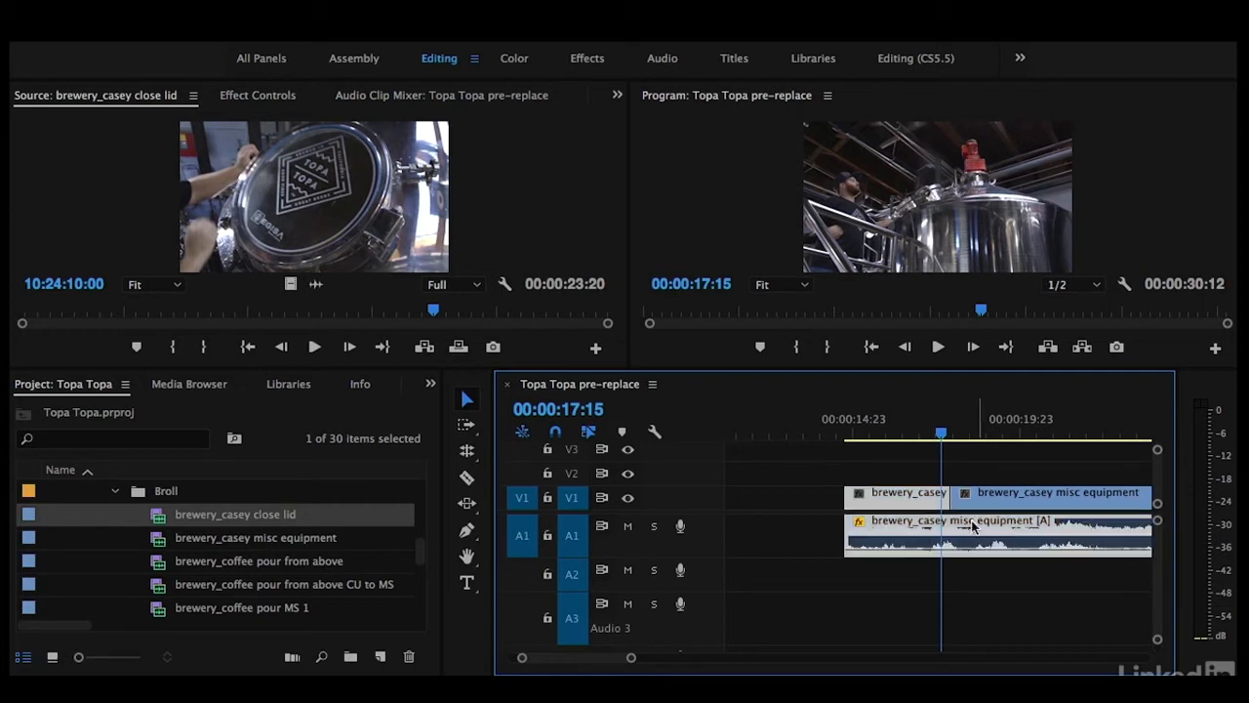
left_click(929, 476)
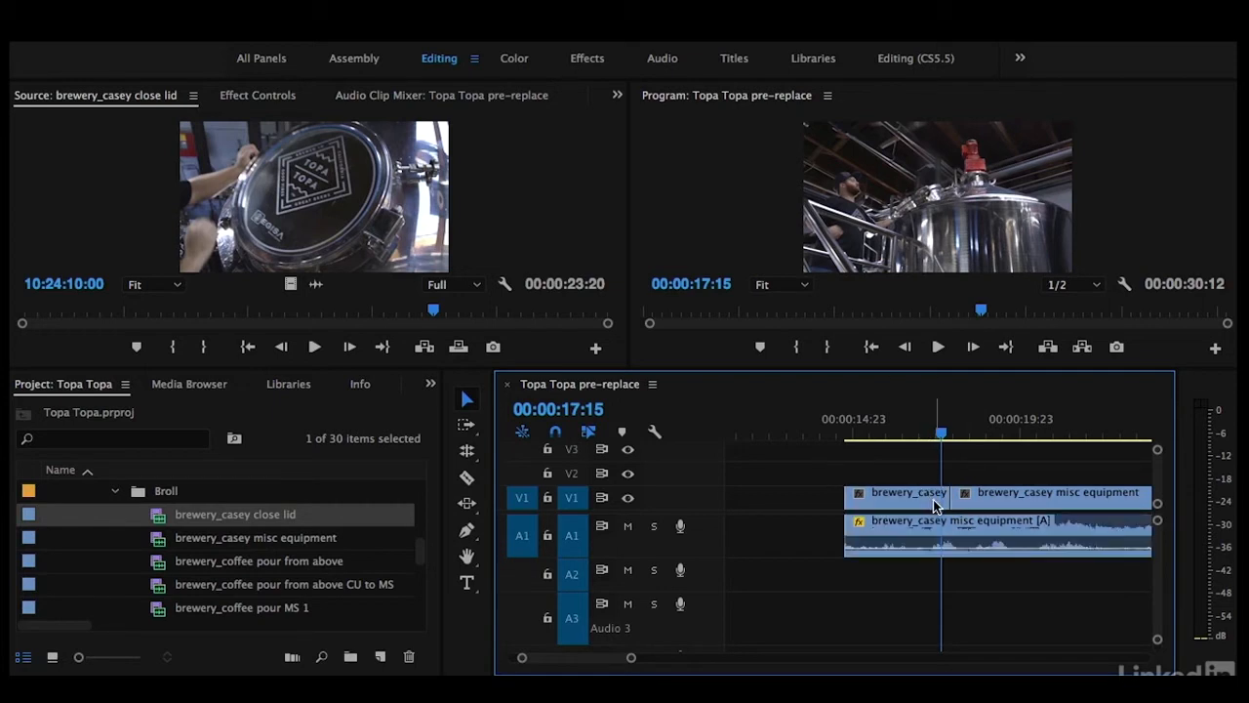
left_click(936, 501, "alt")
right_click(936, 504)
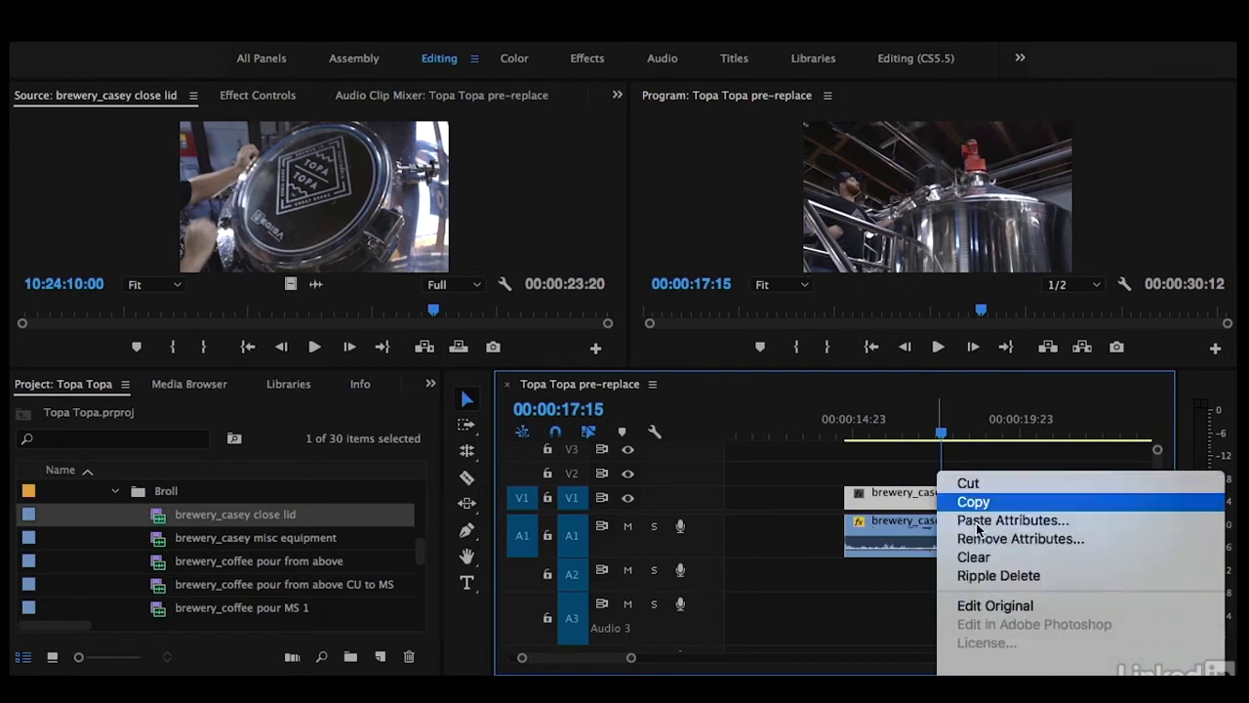
mouse_move(993, 390)
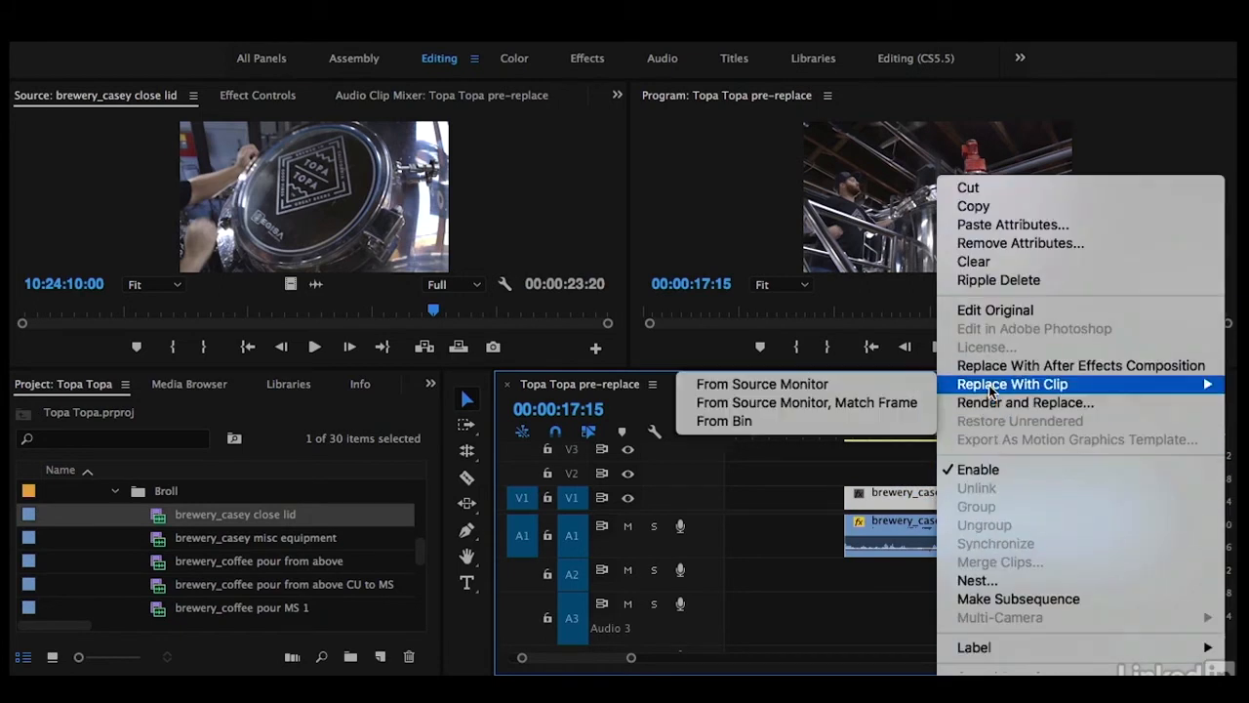
left_click(872, 404)
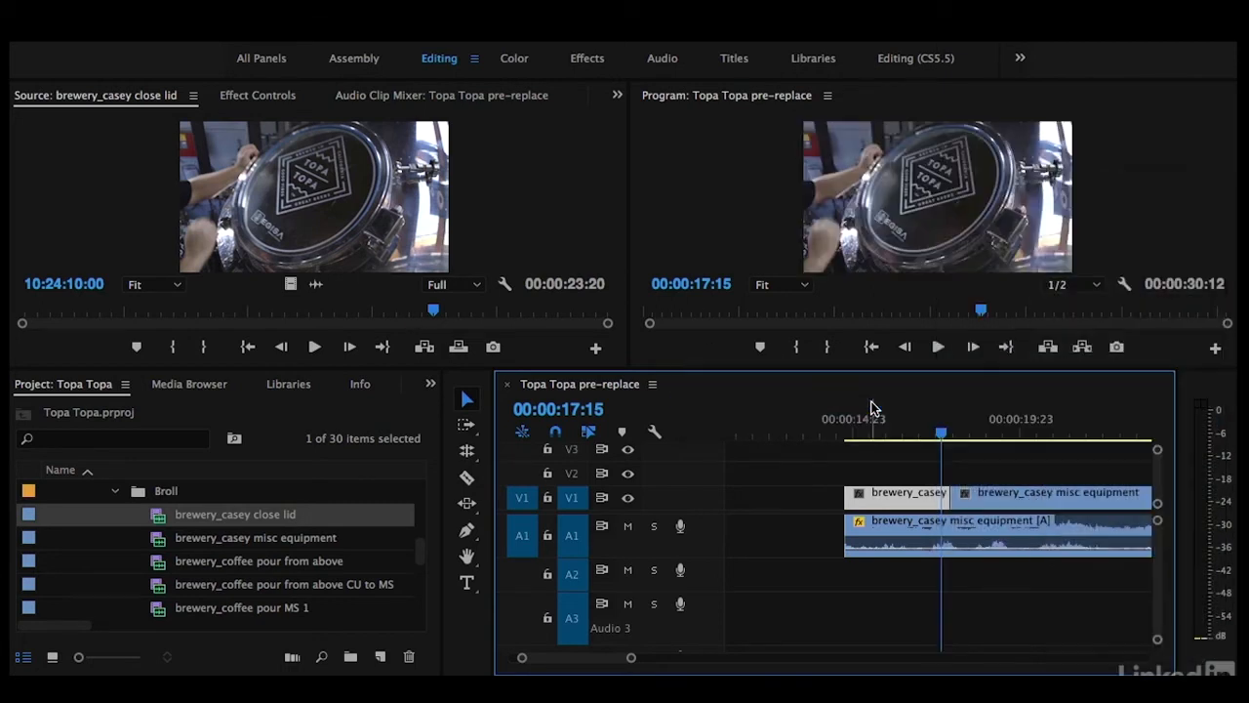
Step: Play the sequence from just before the replaced lid segment to check the matched action
left_click_drag(866, 434, 834, 443)
key("space")
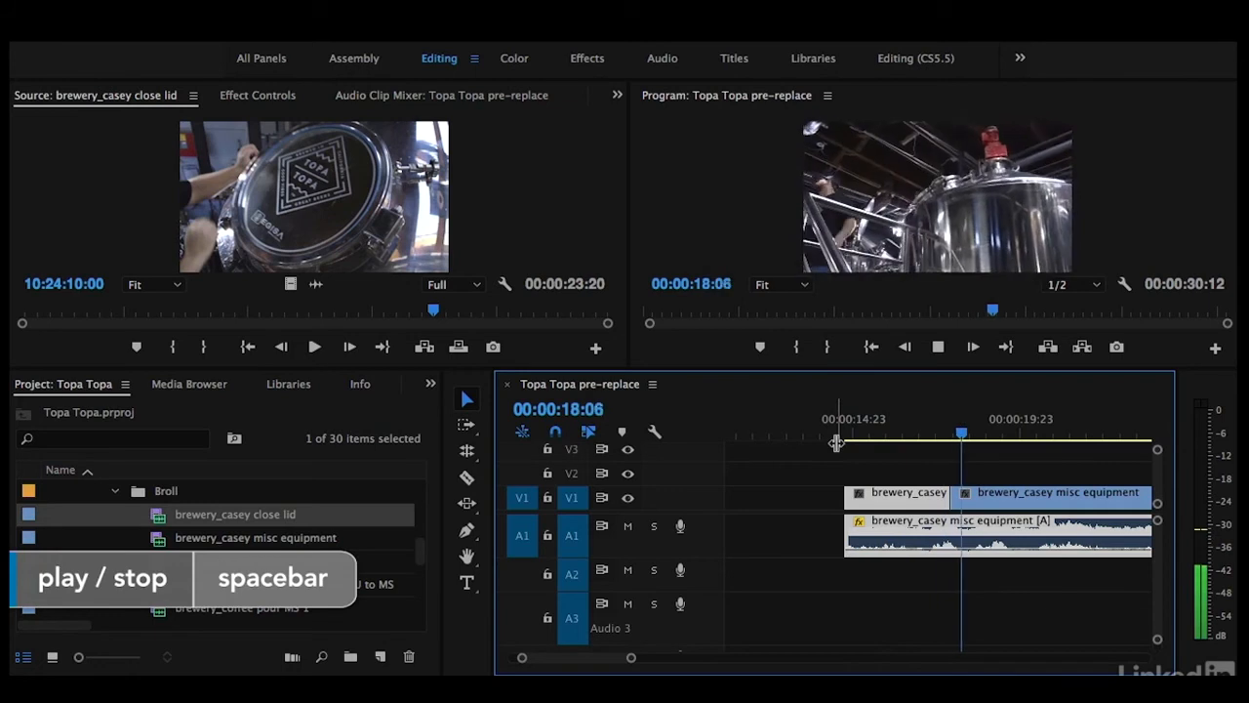
key("space")
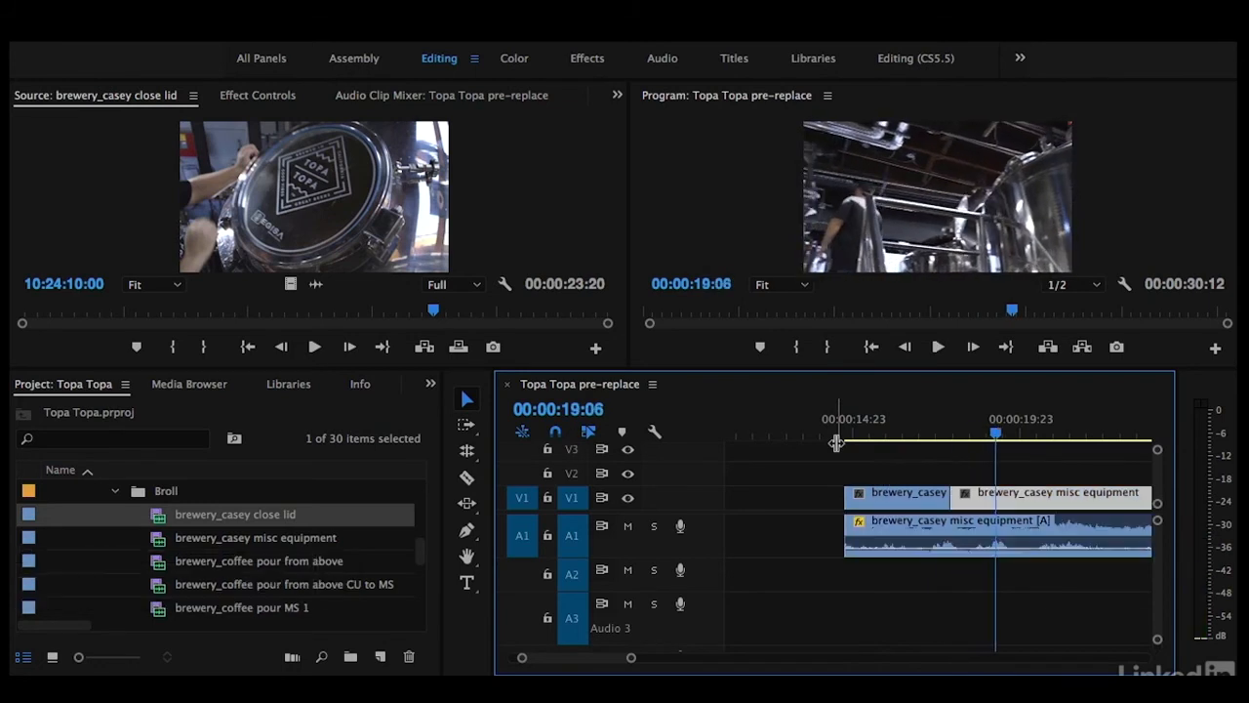